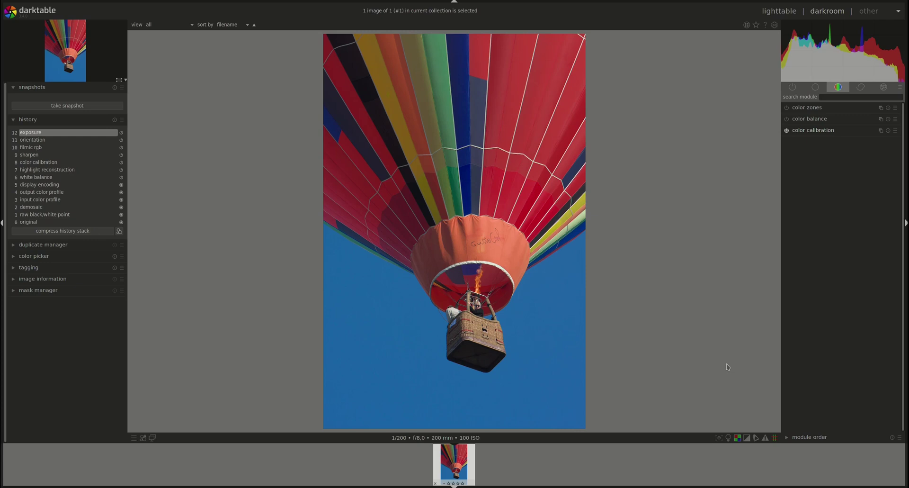
Expand the color calibration module in the right panel for the hot air balloon photo.
{"action": "left_click", "coordinate": [823, 134]}
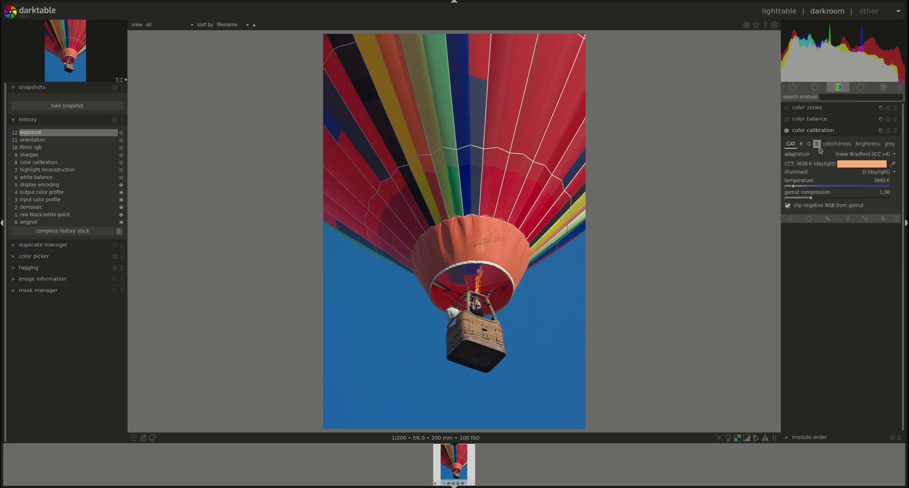
On the red channel mixer, try adding green and subtracting blue, then reset both inputs to 0.000.
{"action": "left_click", "coordinate": [802, 144]}
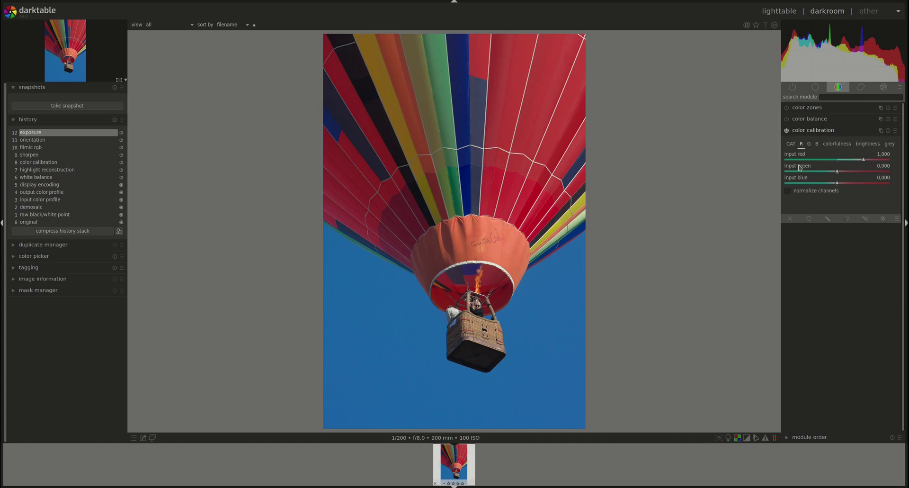
{"action": "left_click", "coordinate": [837, 171]}
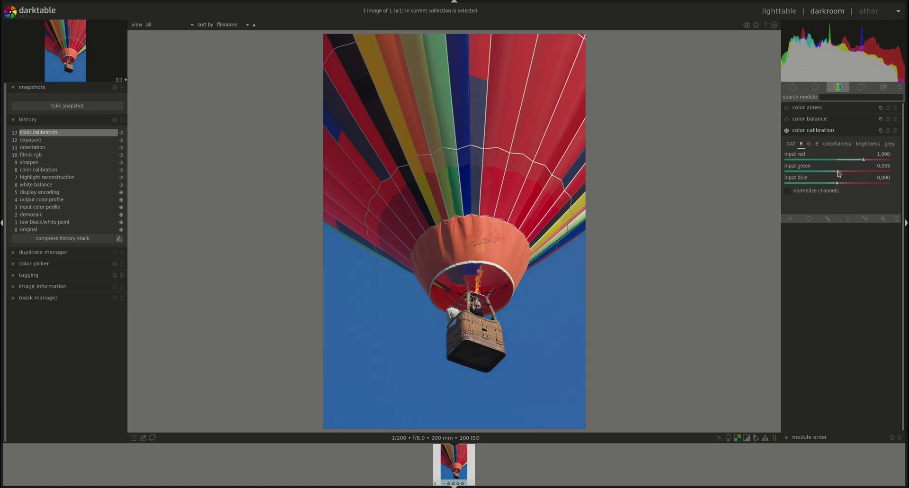
{"action": "mouse_move", "coordinate": [842, 174]}
{"action": "left_mouse_down"}
{"action": "mouse_move", "coordinate": [857, 174]}
{"action": "mouse_move", "coordinate": [819, 175]}
{"action": "mouse_move", "coordinate": [833, 175]}
{"action": "left_mouse_up"}
{"action": "double_click", "coordinate": [835, 172]}
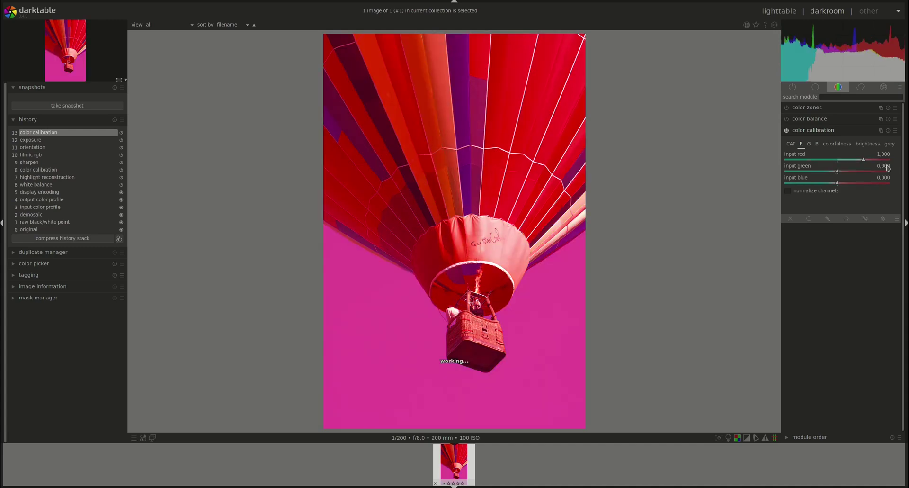
{"action": "mouse_move", "coordinate": [837, 183]}
{"action": "left_mouse_down"}
{"action": "mouse_move", "coordinate": [818, 185]}
{"action": "mouse_move", "coordinate": [833, 187]}
{"action": "left_mouse_up"}
{"action": "double_click", "coordinate": [883, 182]}
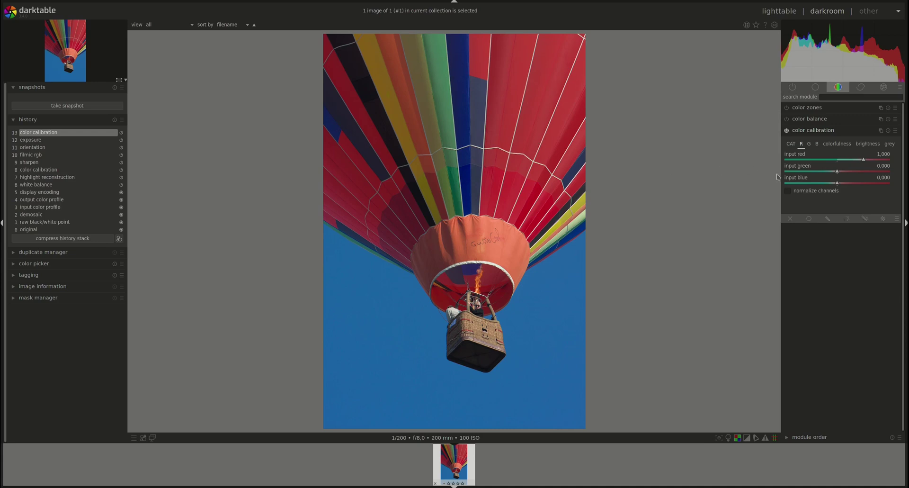
On the green channel mixer, vary the green and red inputs, then reset green to 1.000 and red and blue to 0.000.
{"action": "left_click", "coordinate": [810, 145]}
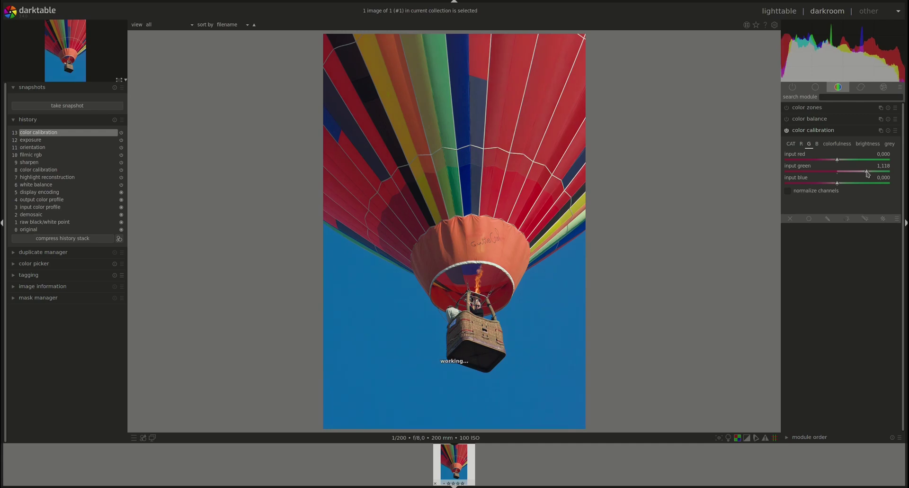
{"action": "left_click_drag", "start_coordinate": [865, 173], "coordinate": [874, 174]}
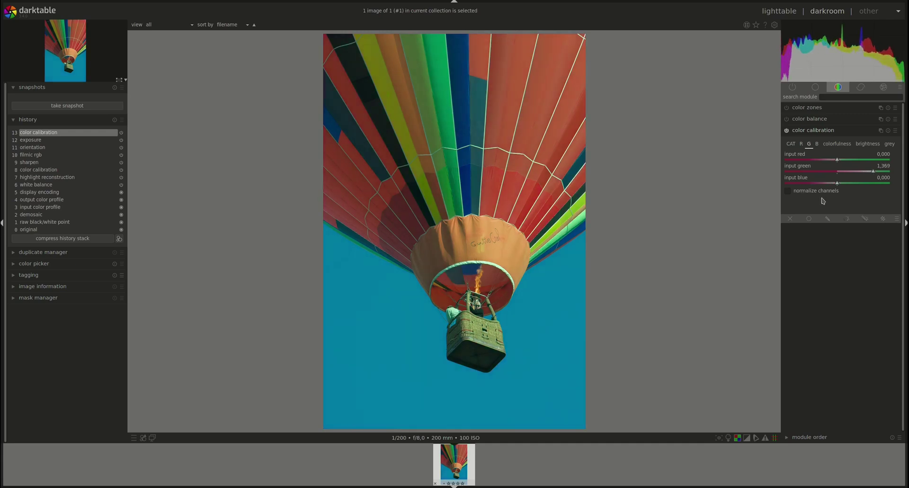
{"action": "left_click", "coordinate": [881, 171]}
{"action": "double_click", "coordinate": [882, 171]}
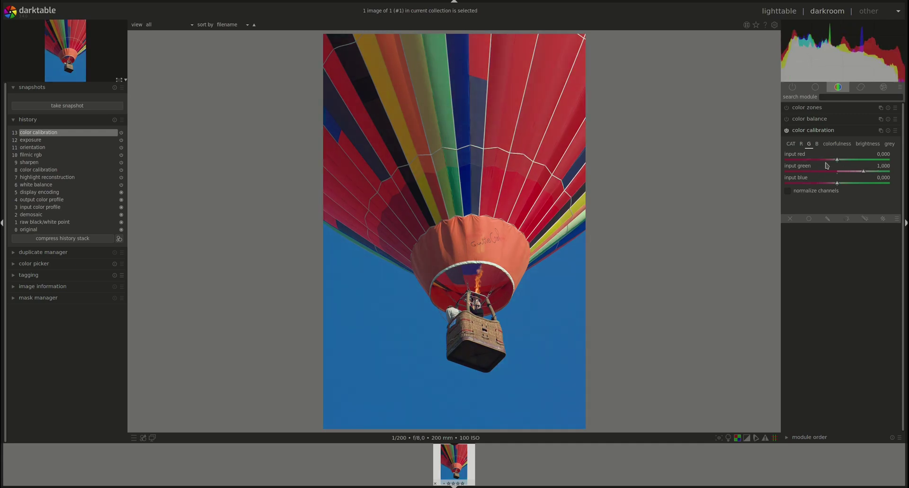
{"action": "left_click_drag", "start_coordinate": [838, 162], "coordinate": [832, 183]}
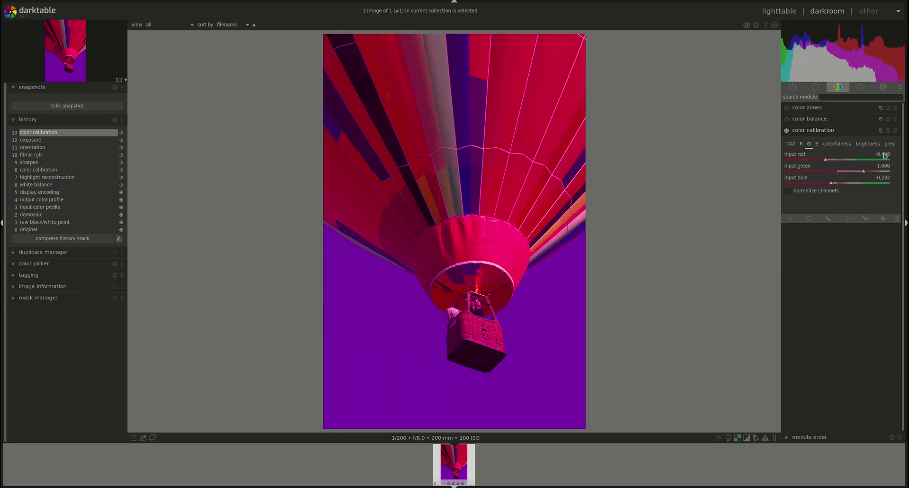
{"action": "left_click", "coordinate": [885, 159]}
{"action": "double_click", "coordinate": [887, 179]}
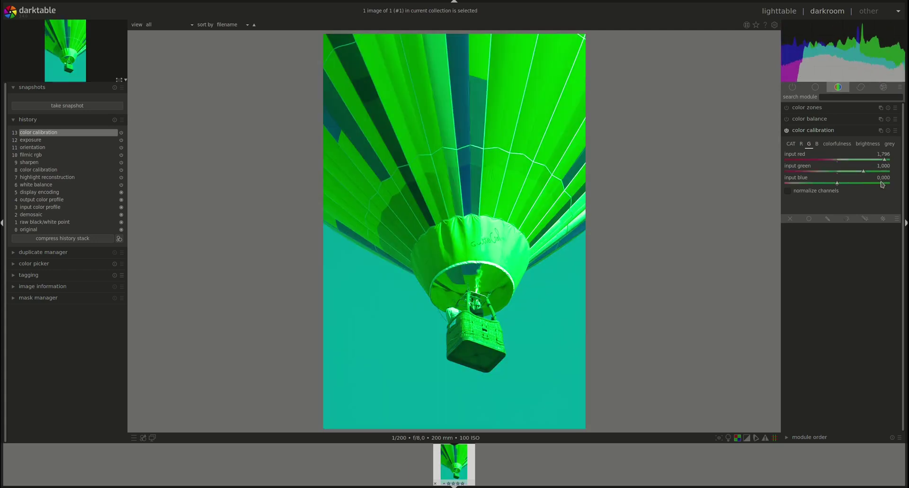
{"action": "double_click", "coordinate": [887, 157]}
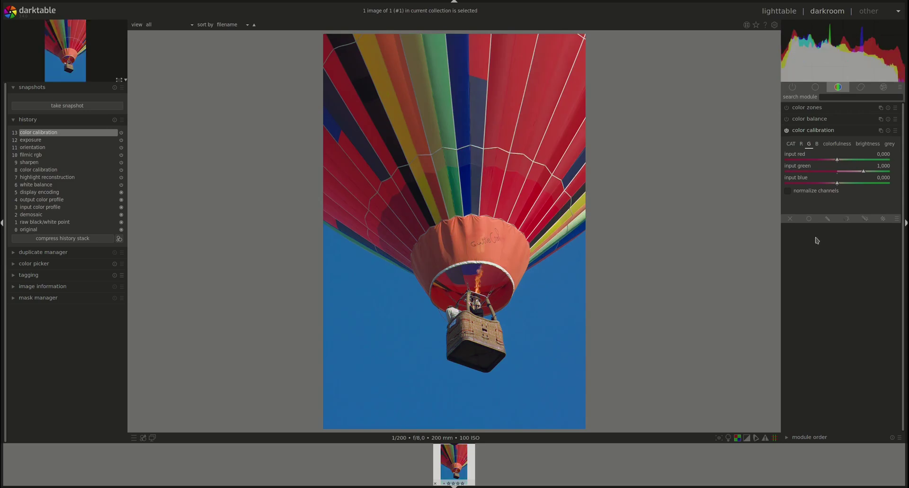
View the blue channel mix, then return to the red channel mixer at its default inputs.
{"action": "left_click", "coordinate": [817, 144]}
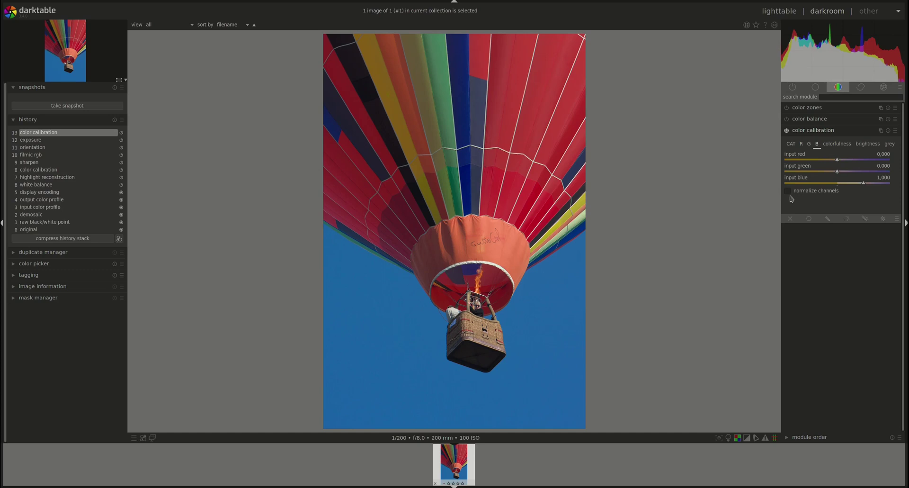
{"action": "left_click", "coordinate": [790, 219]}
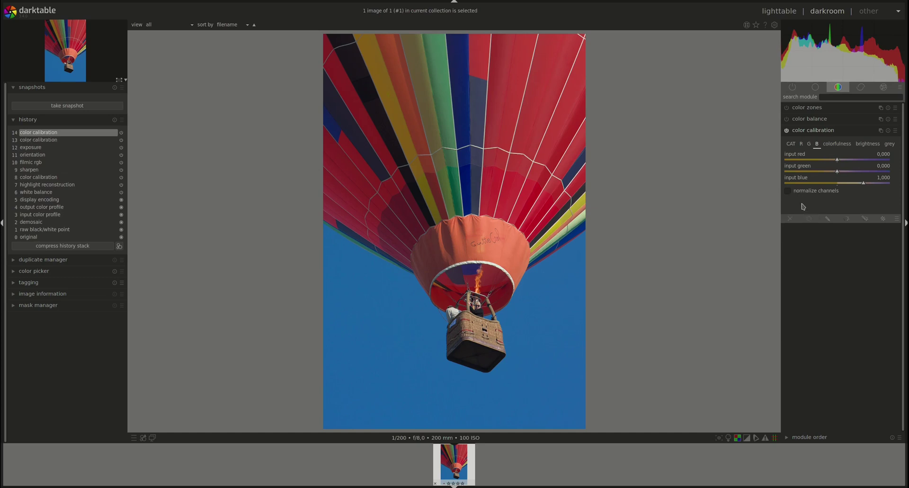
{"action": "left_click", "coordinate": [801, 144]}
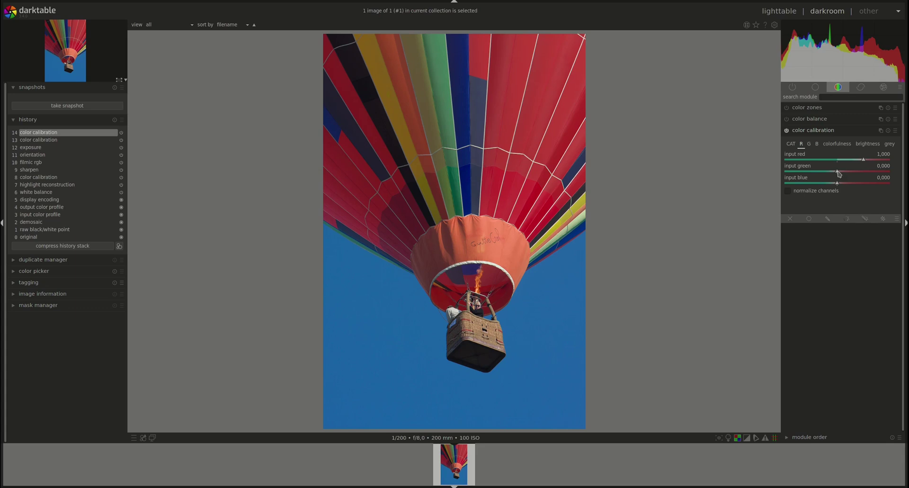
Pull the red channel's input green down to about -0.494.
{"action": "left_click_drag", "start_coordinate": [836, 175], "coordinate": [833, 176]}
{"action": "scroll", "coordinate": [833, 176], "scroll_direction": "down", "scroll_amount": 1}
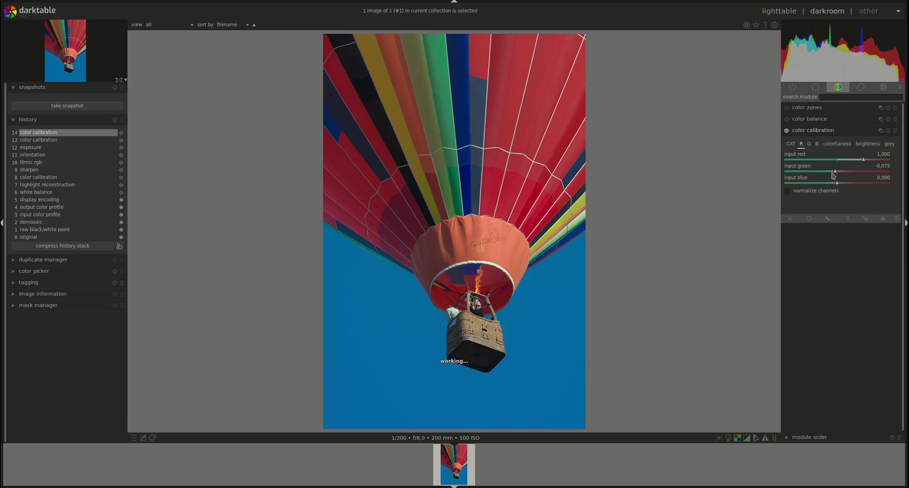
{"action": "mouse_move", "coordinate": [832, 174]}
{"action": "left_mouse_down"}
{"action": "mouse_move", "coordinate": [824, 172]}
{"action": "mouse_move", "coordinate": [851, 185]}
{"action": "mouse_move", "coordinate": [856, 161]}
{"action": "left_mouse_up"}
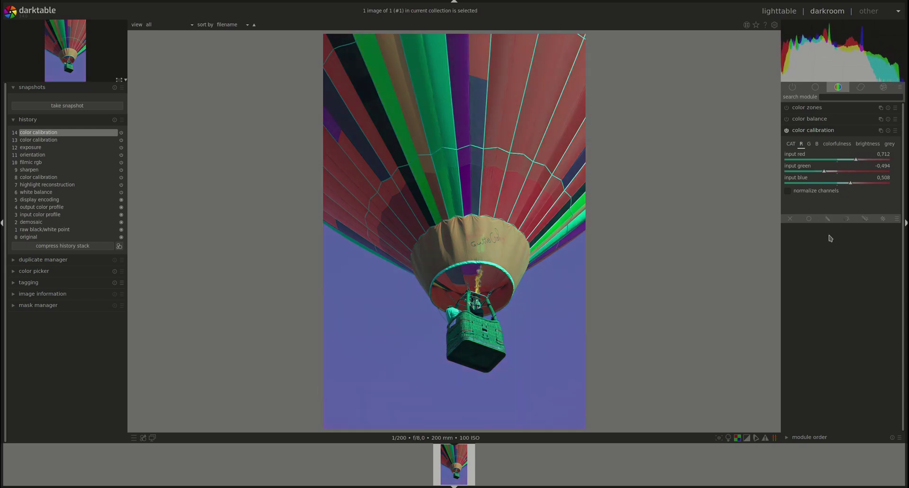
Compare normalize channels on and off, then reset color calibration to its defaults.
{"action": "left_click", "coordinate": [788, 191]}
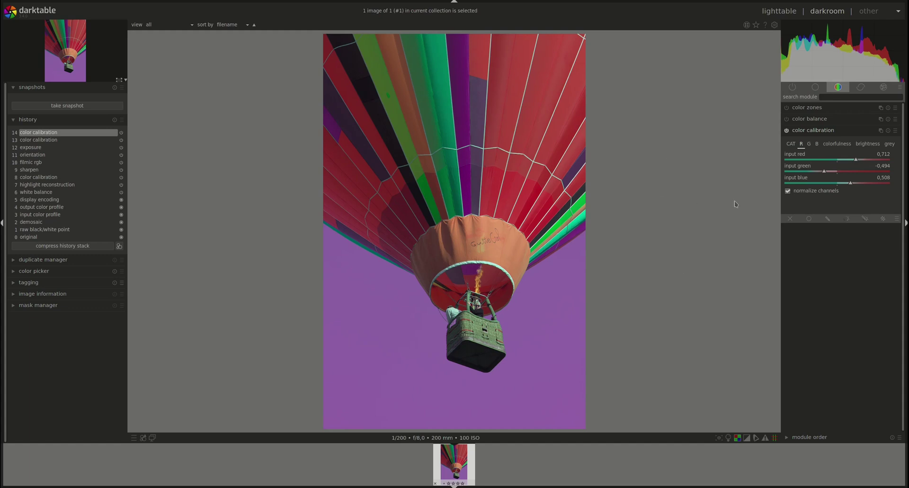
{"action": "left_click", "coordinate": [798, 194]}
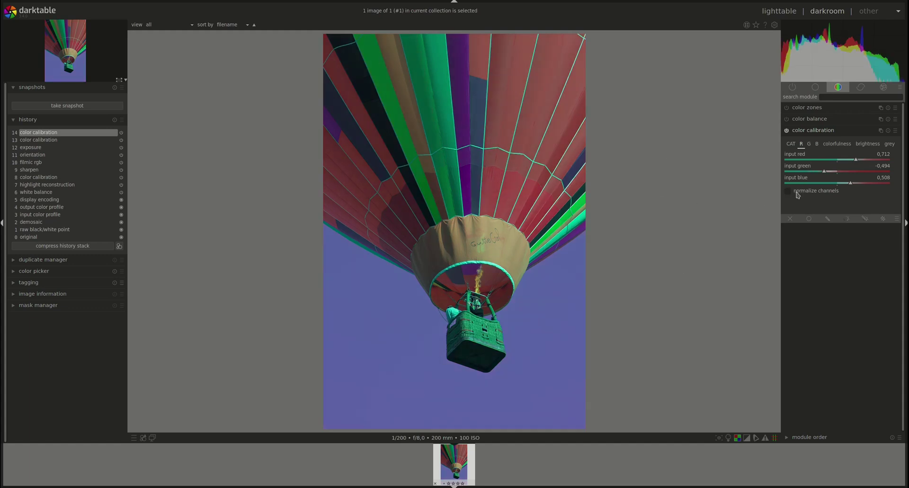
{"action": "left_click", "coordinate": [798, 195]}
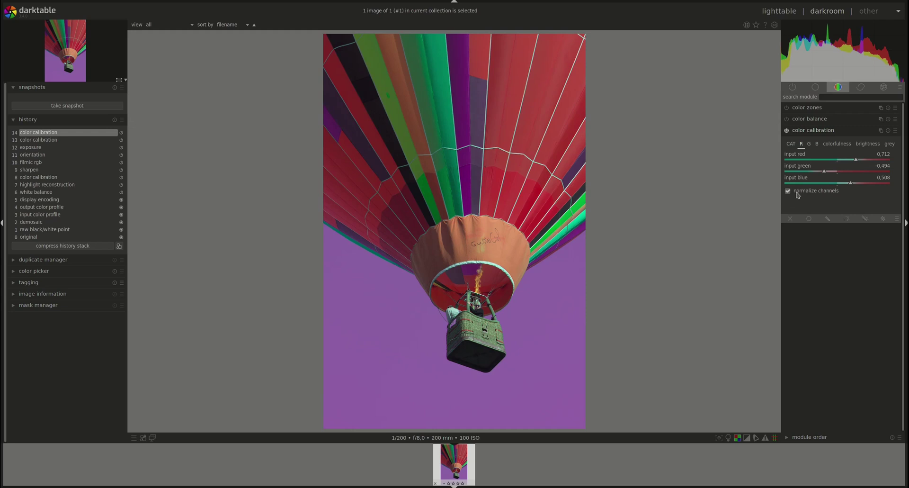
{"action": "left_click", "coordinate": [798, 195]}
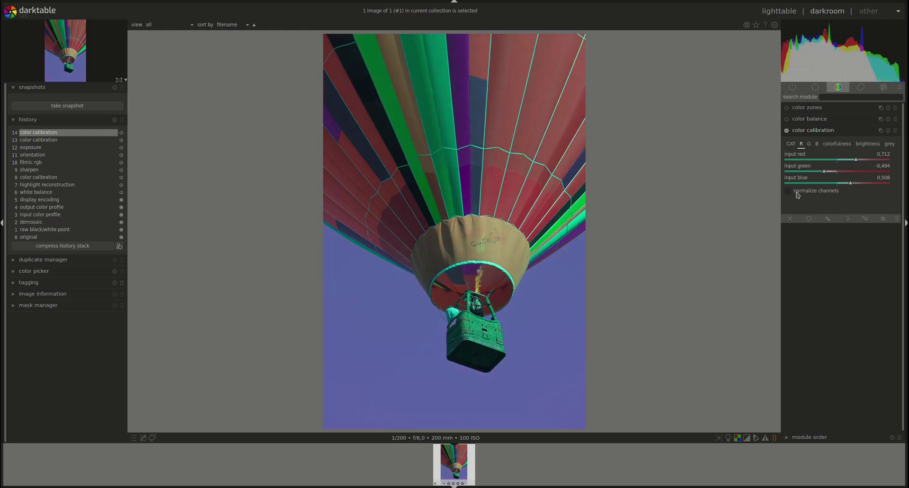
{"action": "left_click", "coordinate": [797, 194]}
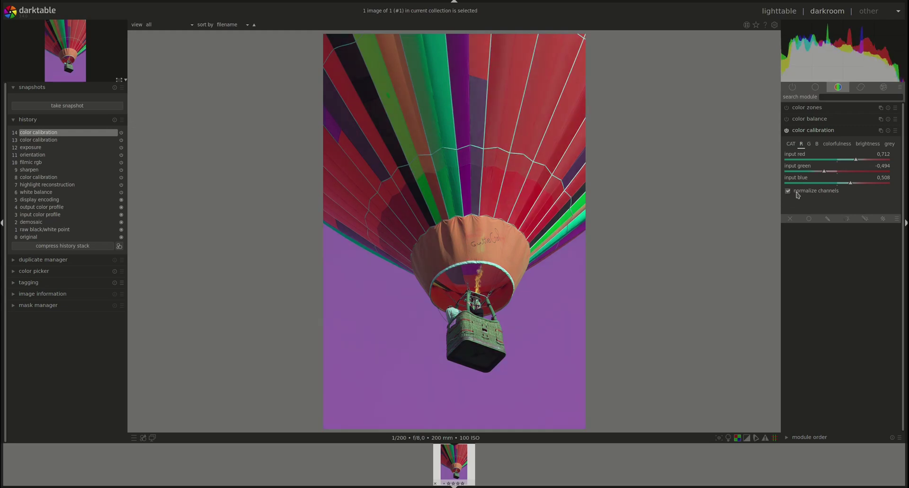
{"action": "left_click", "coordinate": [889, 133]}
In the colorfulness mix, push red's contribution positive and then negative.
{"action": "left_click", "coordinate": [817, 144]}
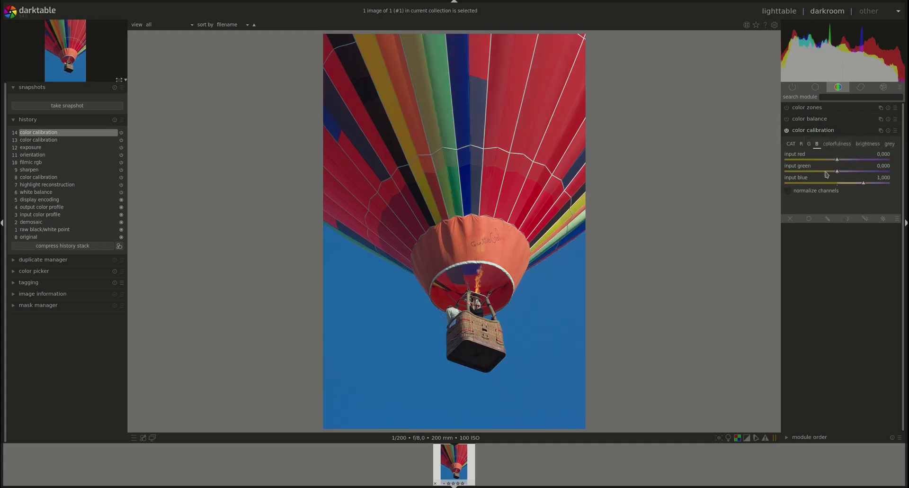
{"action": "left_click", "coordinate": [835, 145]}
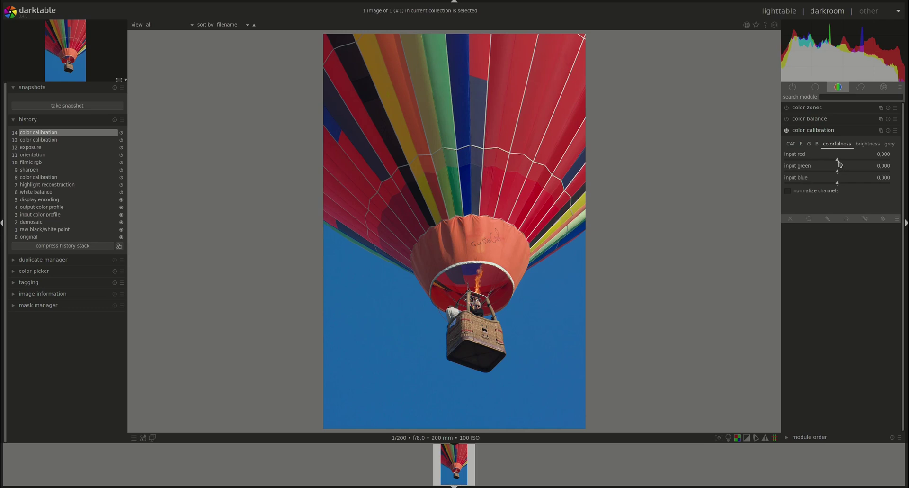
{"action": "left_click_drag", "start_coordinate": [839, 163], "coordinate": [856, 164]}
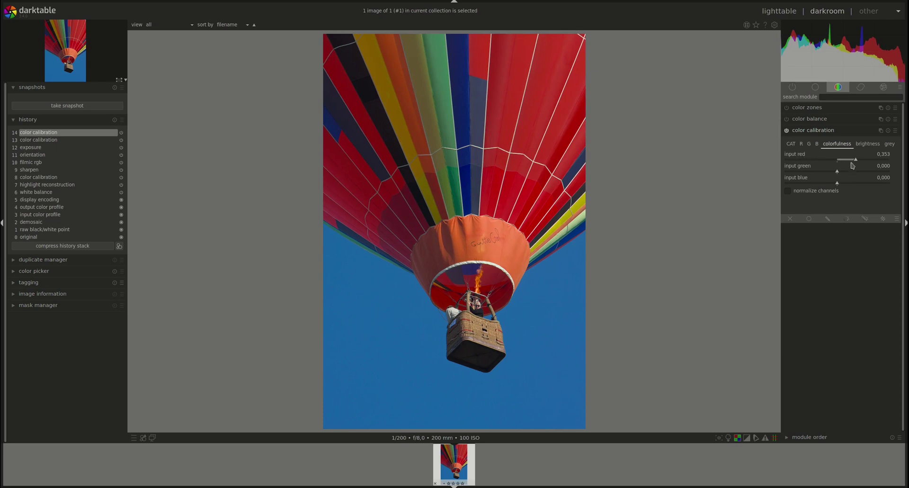
{"action": "left_click_drag", "start_coordinate": [857, 161], "coordinate": [821, 163]}
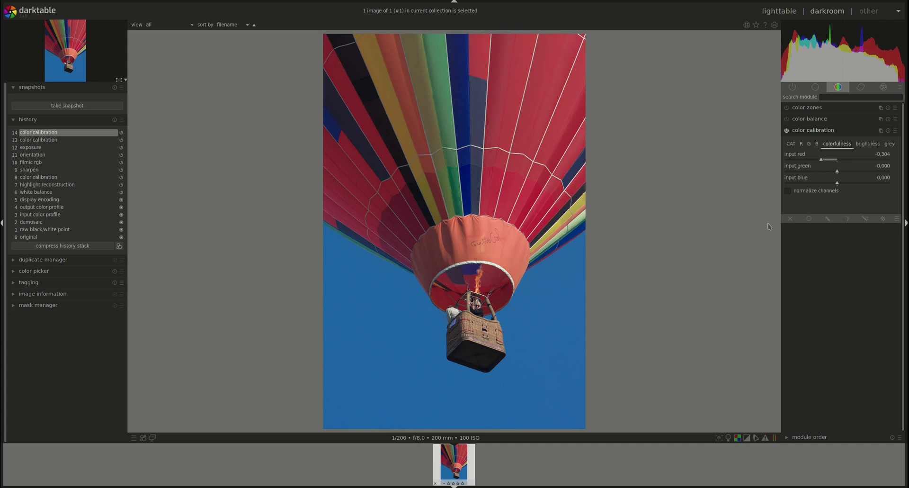
Raise blue's colorfulness contribution, toggle normalize channels on and off, and reset the mix to zero.
{"action": "scroll", "coordinate": [841, 175], "scroll_direction": "up", "scroll_amount": 2}
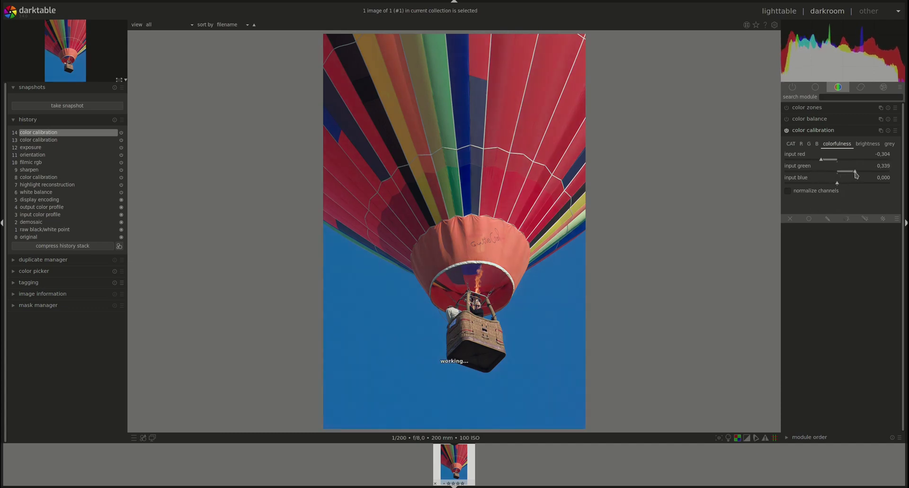
{"action": "scroll", "coordinate": [842, 173], "scroll_direction": "up", "scroll_amount": 5}
{"action": "left_click_drag", "start_coordinate": [837, 186], "coordinate": [860, 186]}
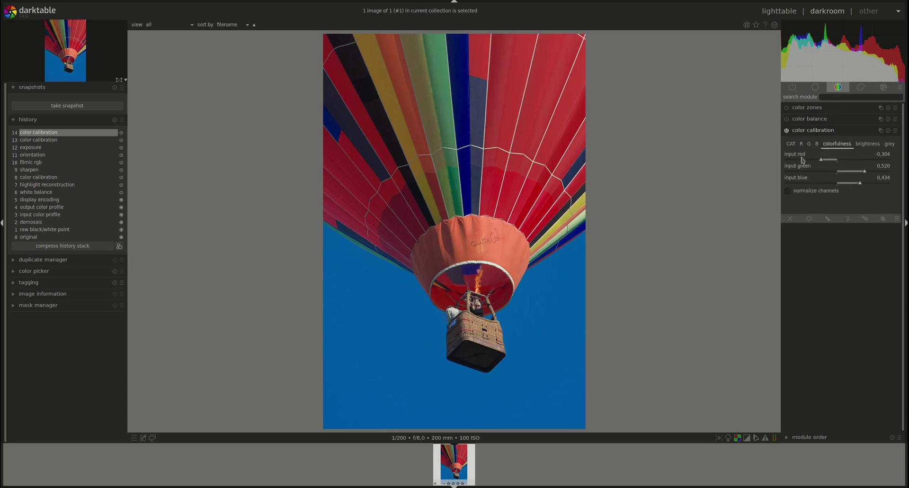
{"action": "left_click", "coordinate": [804, 192]}
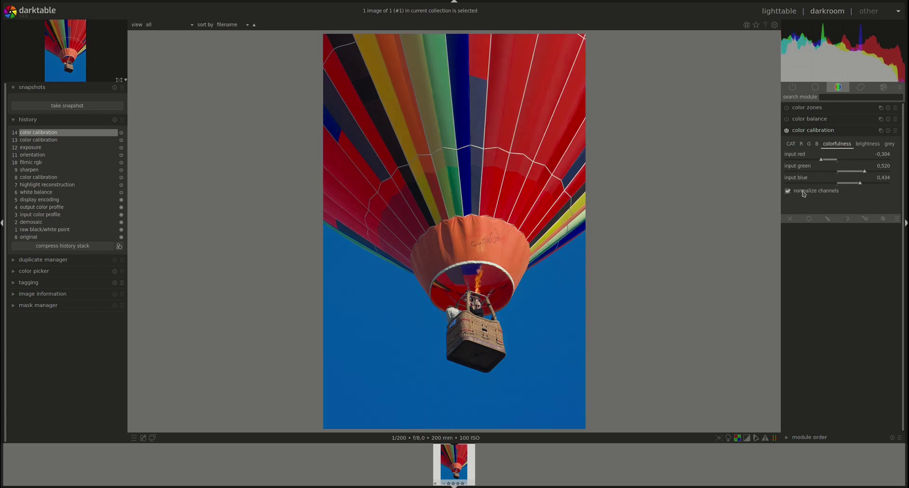
{"action": "left_click", "coordinate": [804, 191]}
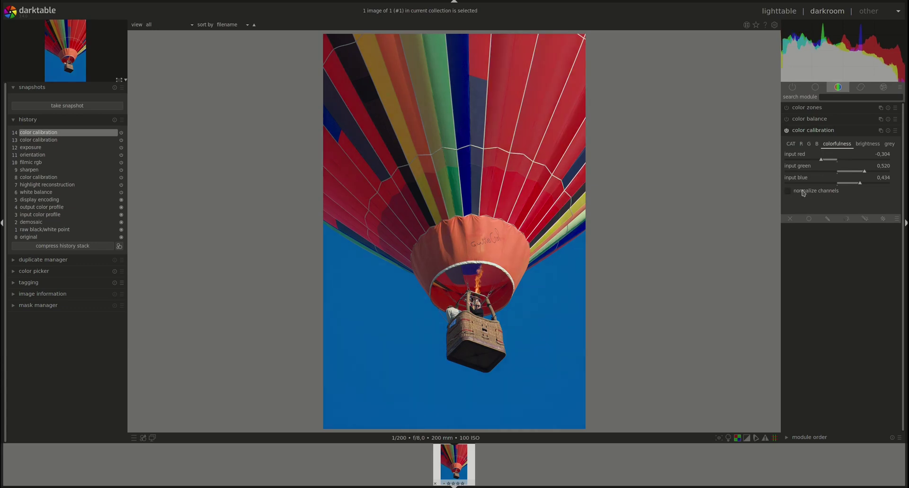
{"action": "left_click", "coordinate": [888, 130]}
Set the brightness mix to red -0.317, green 0.453, blue 0.233 with normalize channels enabled.
{"action": "left_click", "coordinate": [861, 144]}
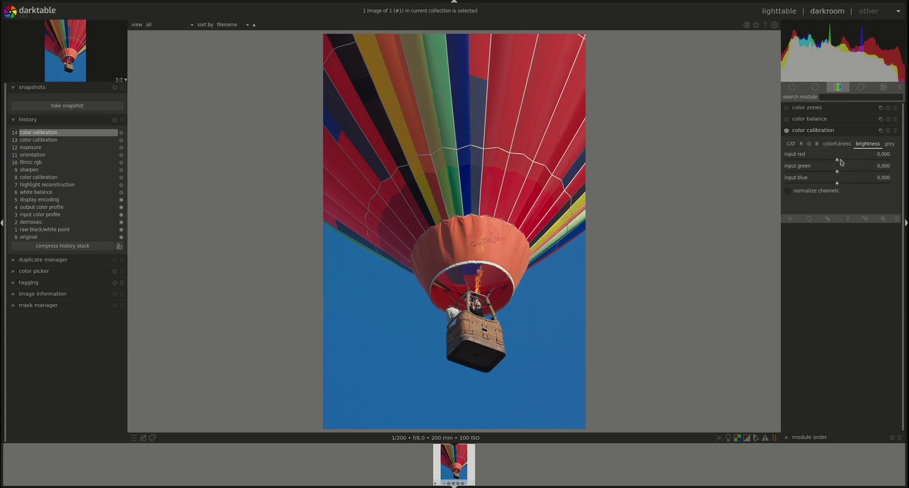
{"action": "left_click_drag", "start_coordinate": [838, 162], "coordinate": [822, 162]}
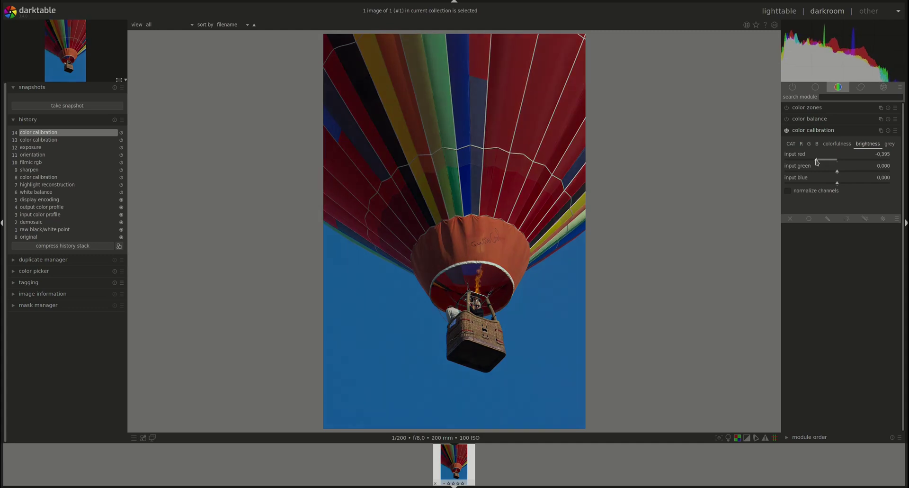
{"action": "mouse_move", "coordinate": [842, 174]}
{"action": "left_mouse_down"}
{"action": "mouse_move", "coordinate": [861, 173]}
{"action": "mouse_move", "coordinate": [843, 187]}
{"action": "mouse_move", "coordinate": [852, 189]}
{"action": "left_mouse_up"}
{"action": "left_click", "coordinate": [838, 183]}
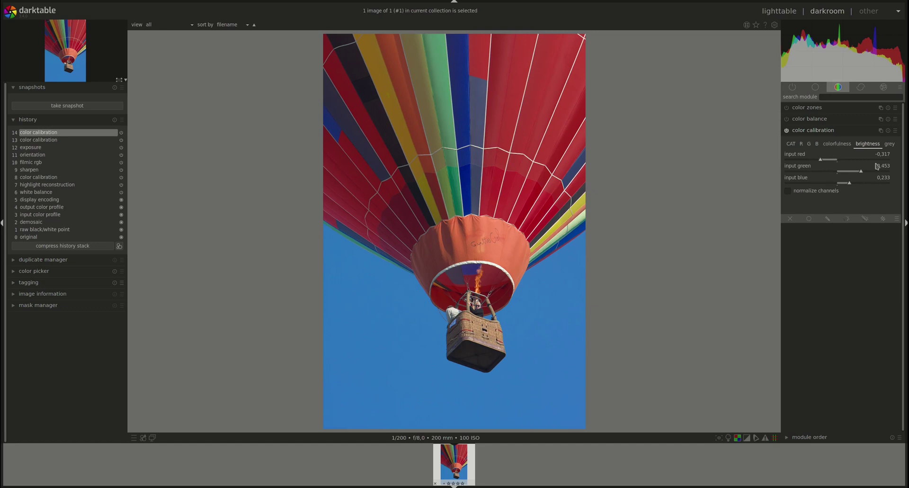
{"action": "left_click", "coordinate": [817, 192]}
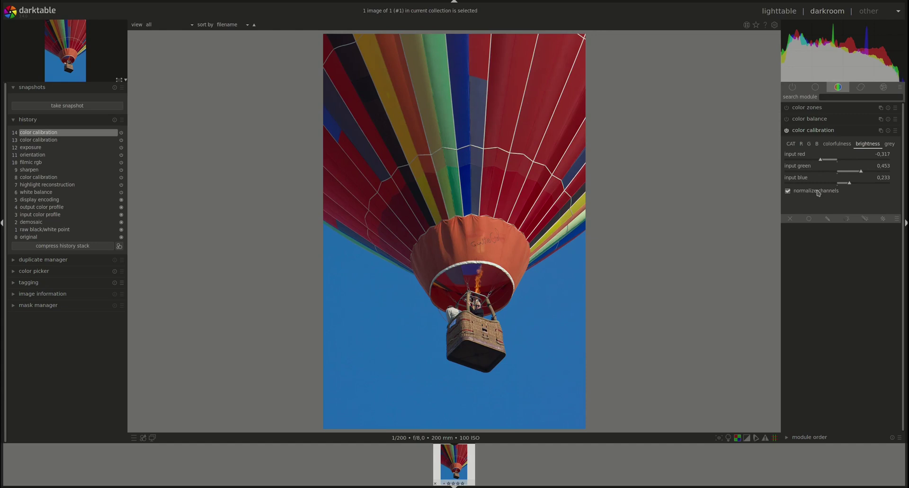
Reset the brightness mix and make a red-weighted grey monochrome with normalize channels on.
{"action": "left_click", "coordinate": [887, 131]}
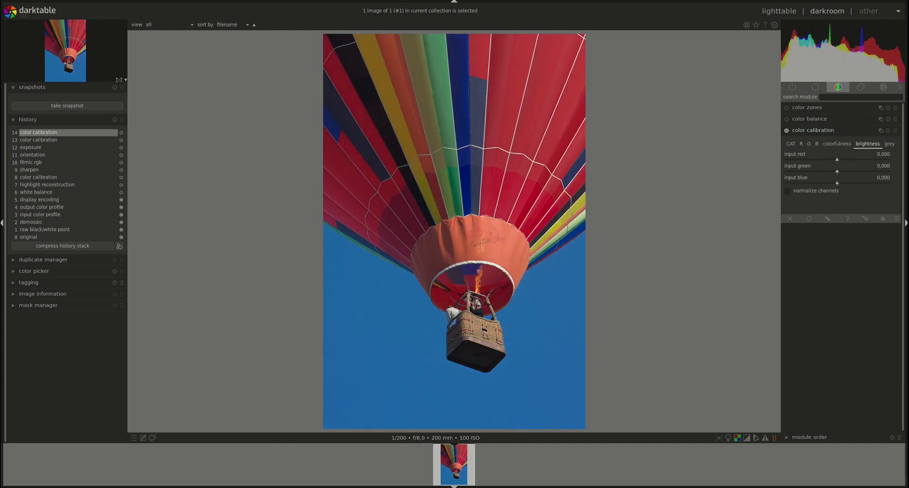
{"action": "left_click", "coordinate": [890, 144]}
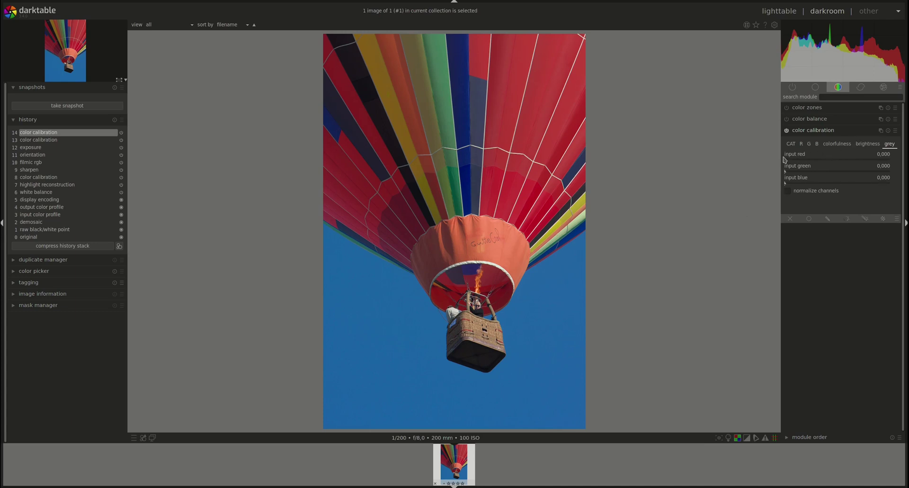
{"action": "left_click_drag", "start_coordinate": [786, 162], "coordinate": [810, 186]}
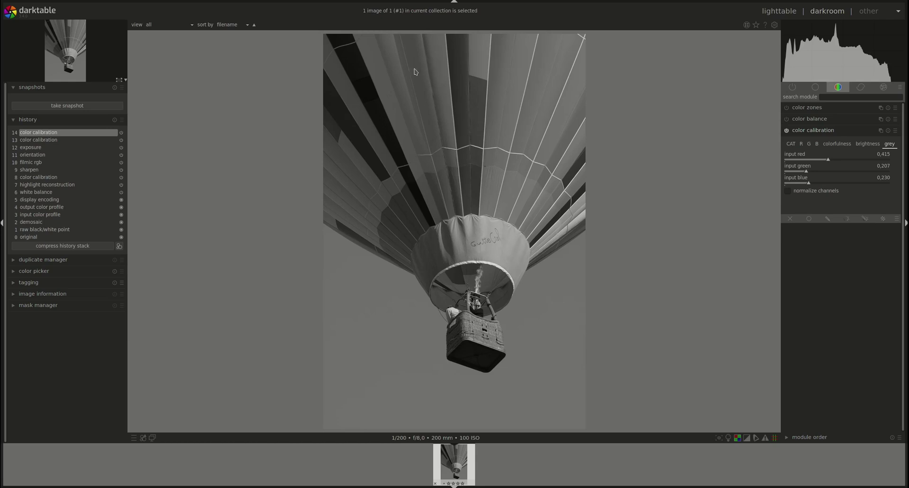
{"action": "left_click", "coordinate": [789, 191]}
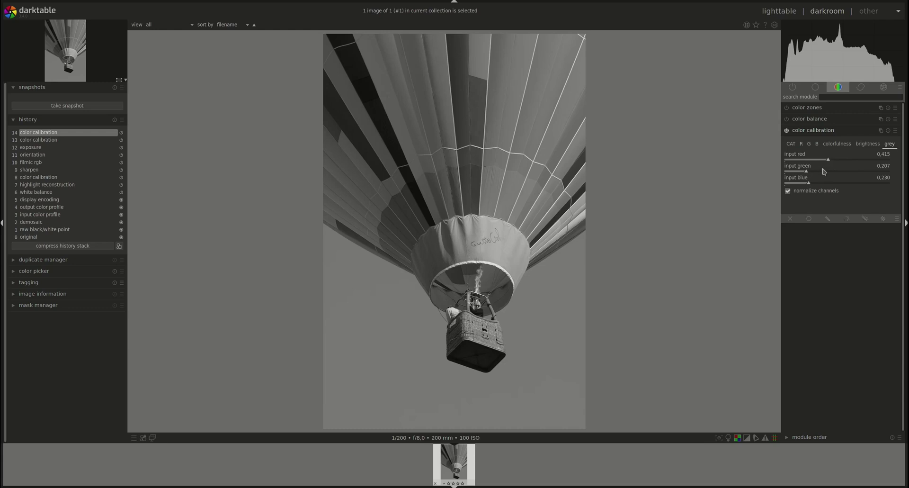
Raise green's grey weight, turn normalization off, lower red, then reset to full colour.
{"action": "mouse_move", "coordinate": [808, 172]}
{"action": "left_mouse_down"}
{"action": "mouse_move", "coordinate": [819, 173]}
{"action": "mouse_move", "coordinate": [811, 187]}
{"action": "mouse_move", "coordinate": [834, 186]}
{"action": "left_mouse_up"}
{"action": "left_click", "coordinate": [808, 191]}
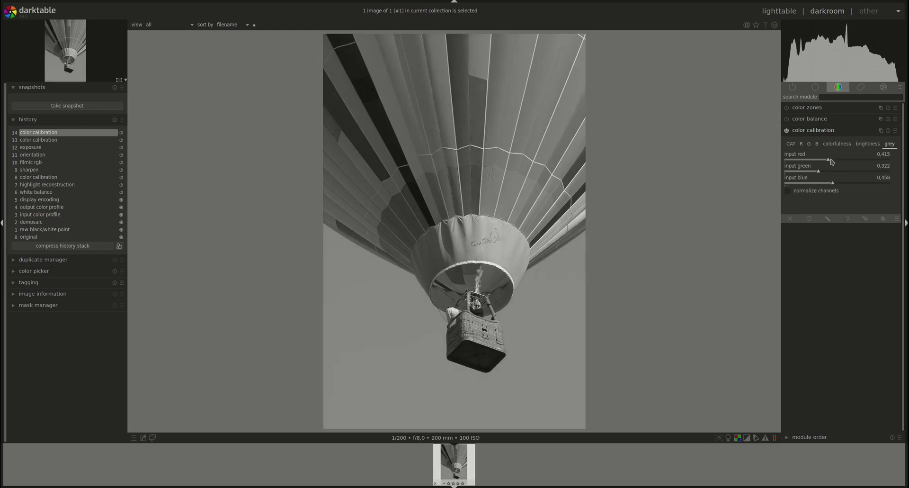
{"action": "left_click_drag", "start_coordinate": [829, 161], "coordinate": [809, 160]}
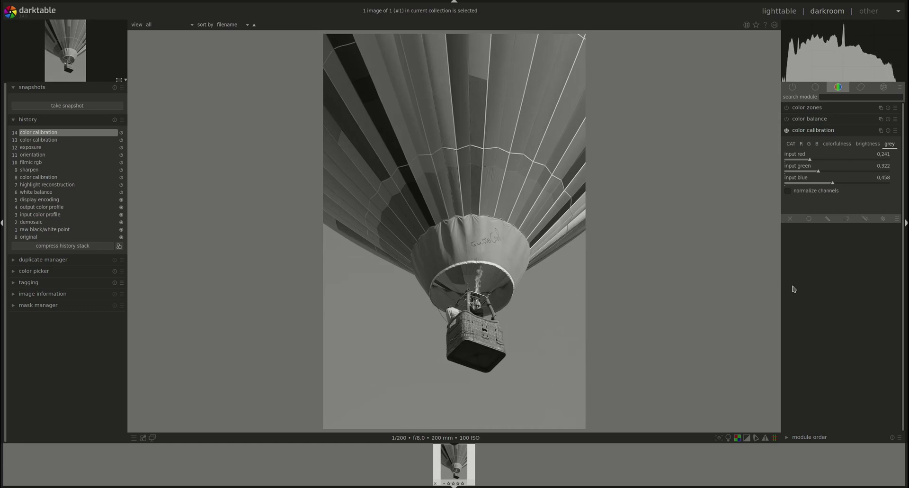
{"action": "left_click", "coordinate": [888, 131]}
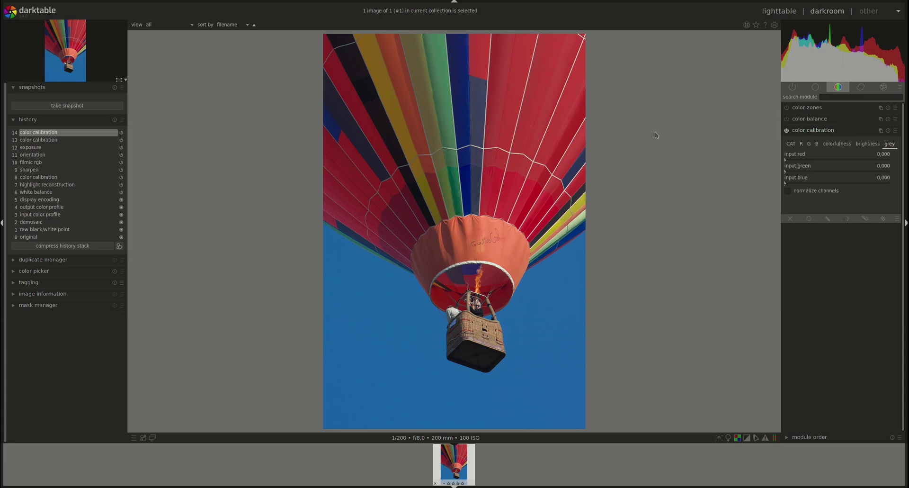
{"action": "left_click", "coordinate": [823, 122]}
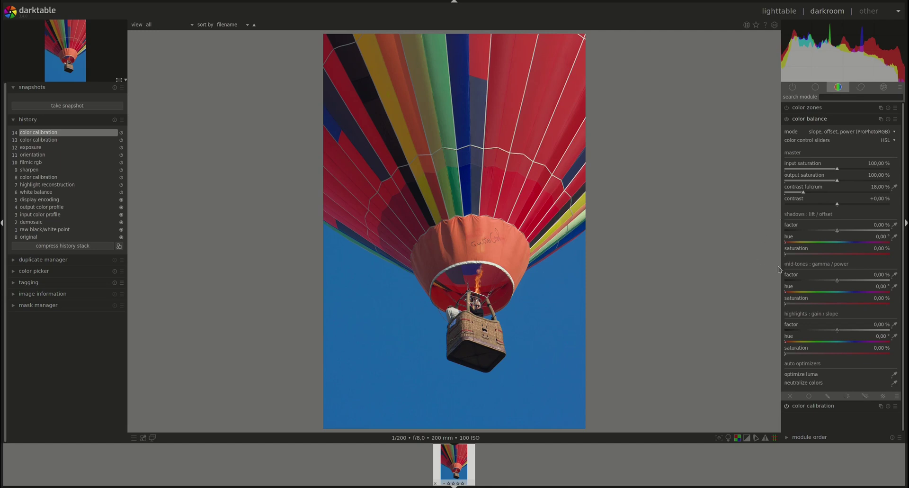
{"action": "left_click", "coordinate": [811, 119]}
{"action": "left_click", "coordinate": [813, 131]}
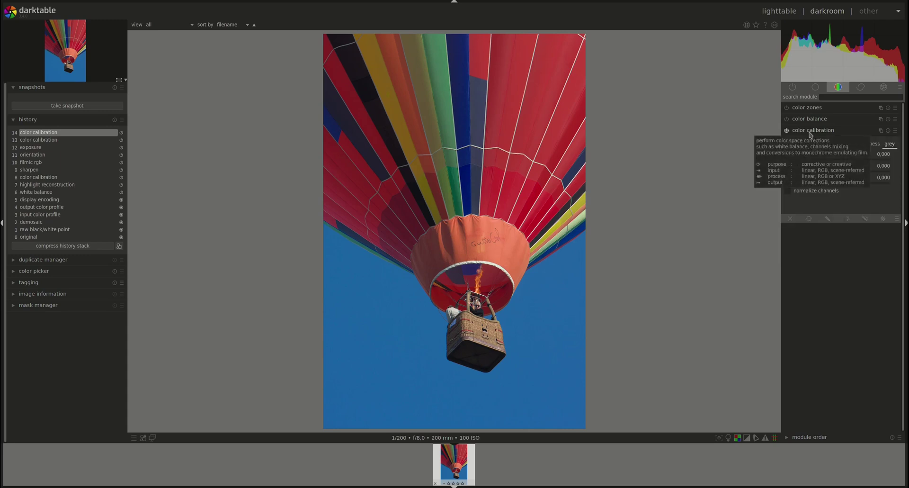